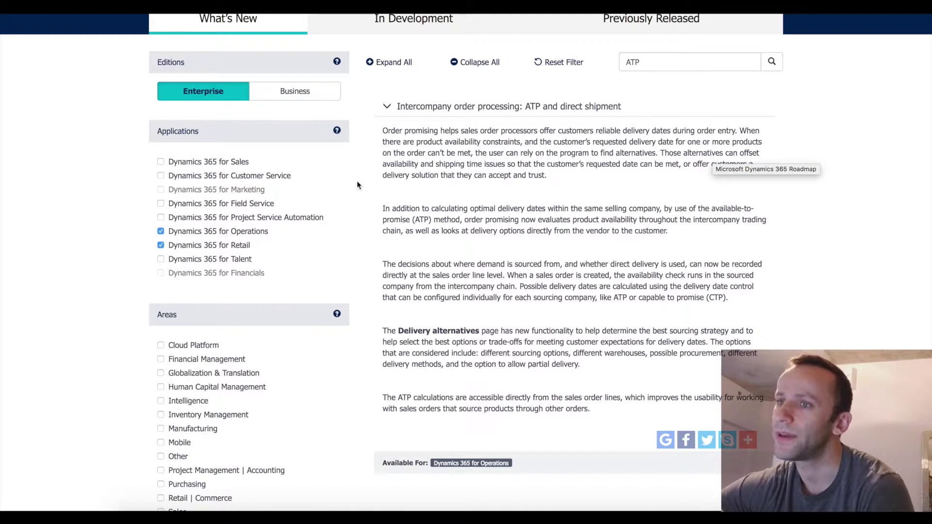
# Scroll up and down through the Dynamics 365 Roadmap page.
pyautogui.scroll(5, 358, 186)
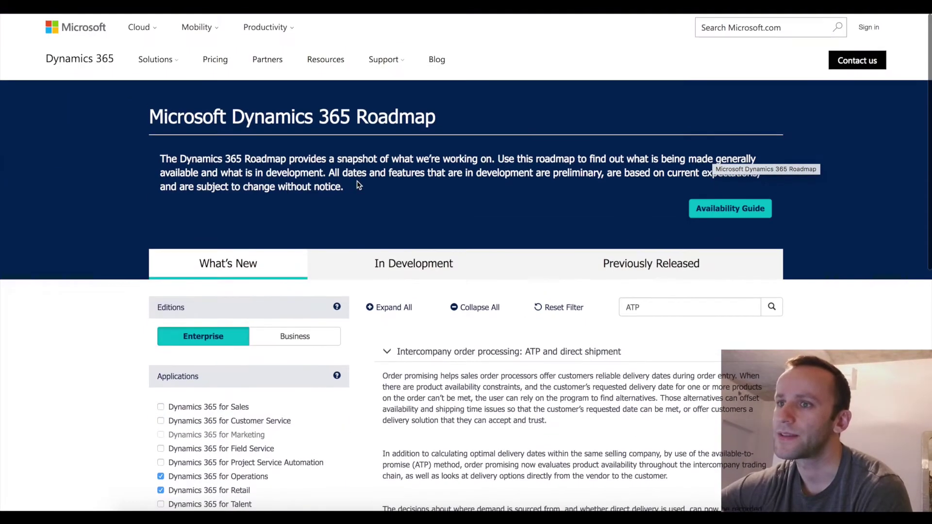
pyautogui.scroll(-4, 358, 185)
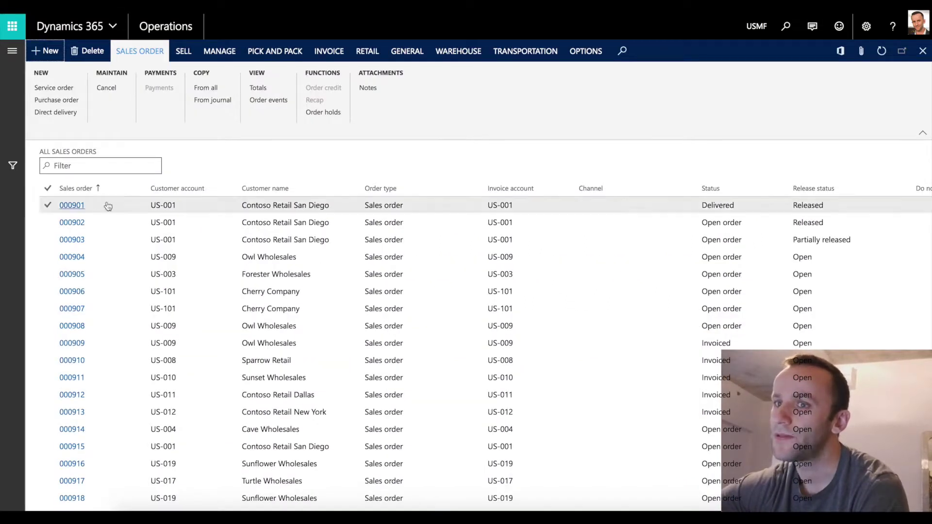
# Filter the list for item 1000.
pyautogui.scroll(-3, 145, 192)
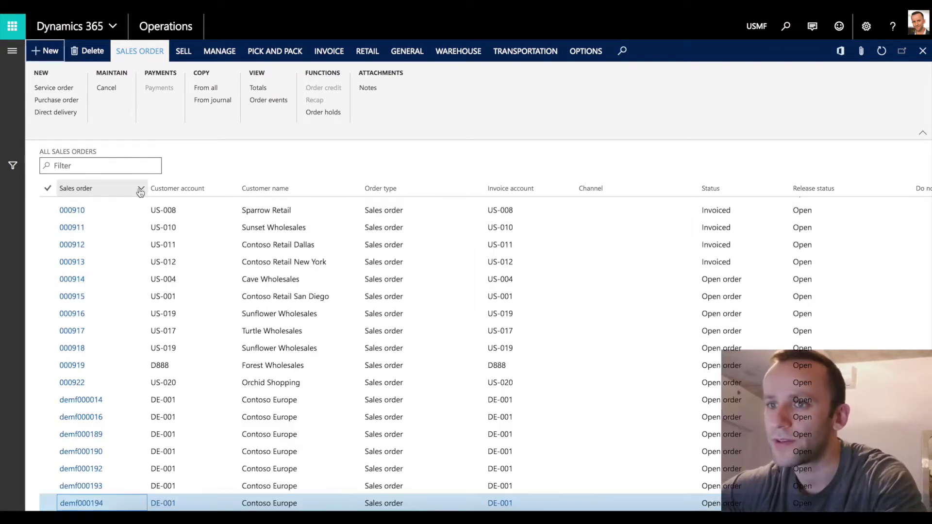
pyautogui.click(140, 189)
pyautogui.write('1000')
pyautogui.click(99, 294)
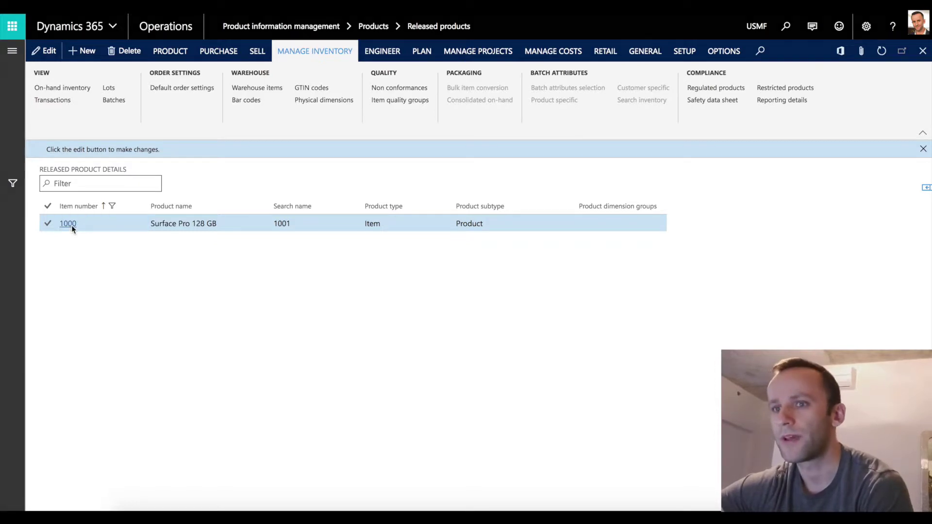
# Open the released product 1000 details and its purchase vendor US-802.
pyautogui.click(71, 225)
pyautogui.scroll(-1, 258, 342)
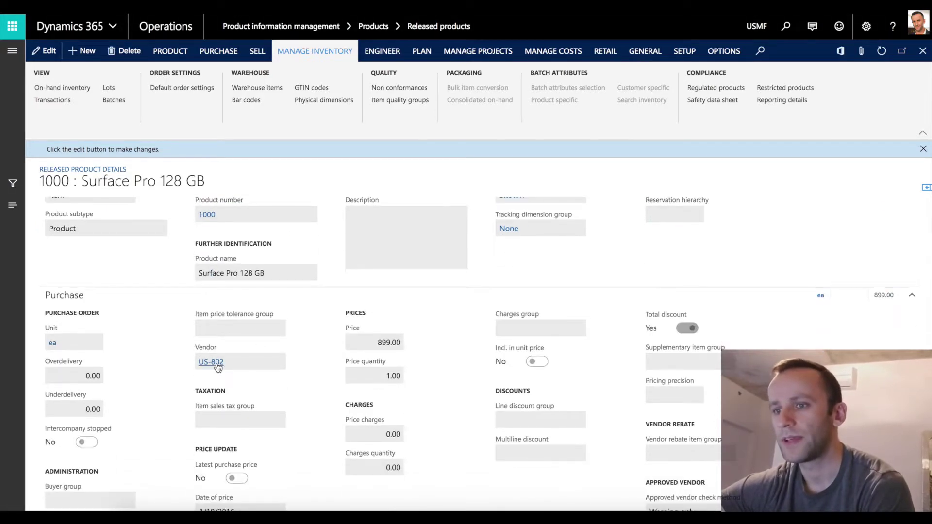
pyautogui.click(216, 363)
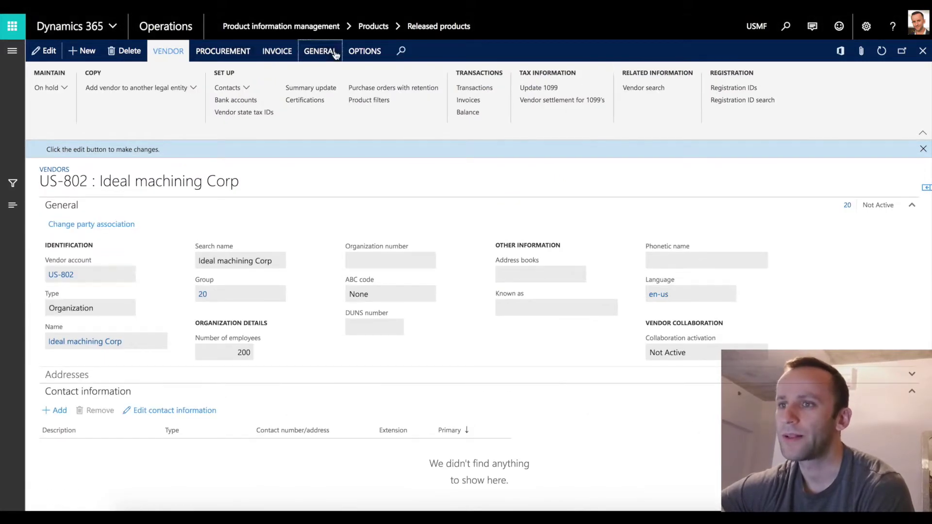
pyautogui.click(334, 54)
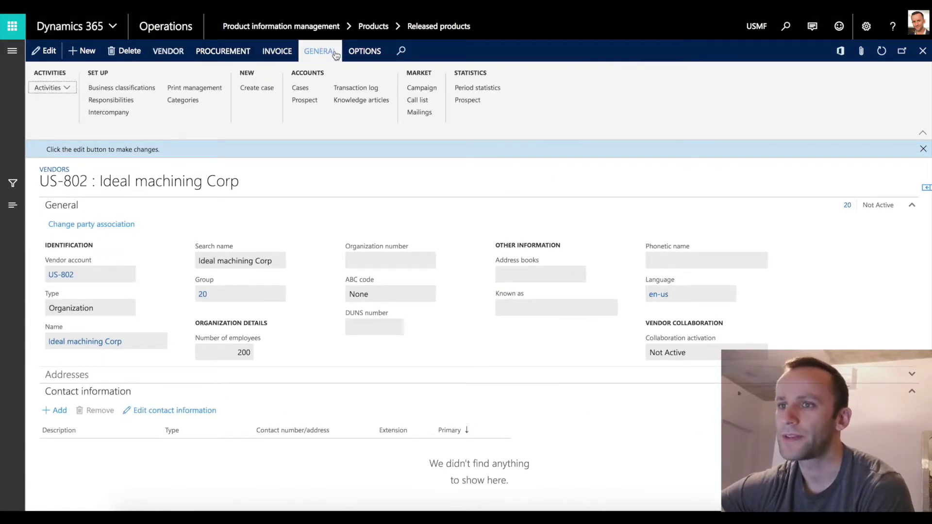
pyautogui.click(121, 113)
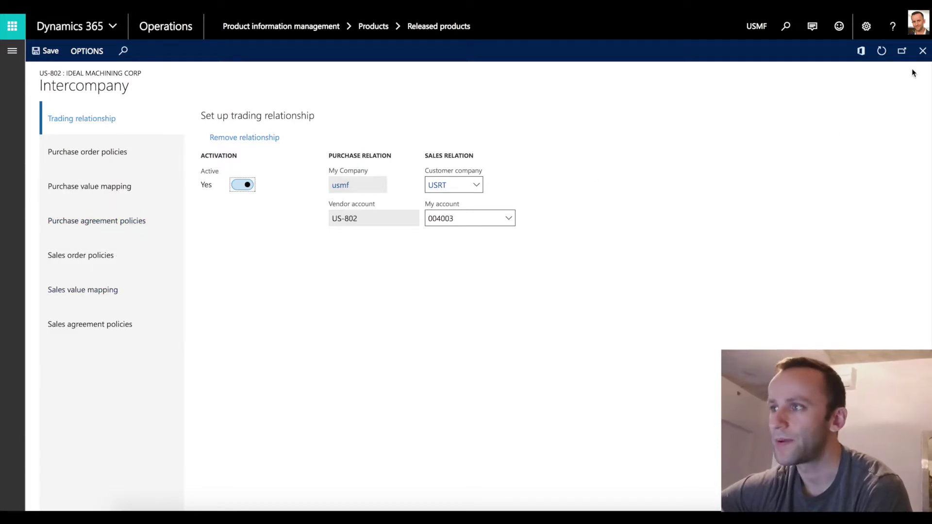
pyautogui.click(923, 51)
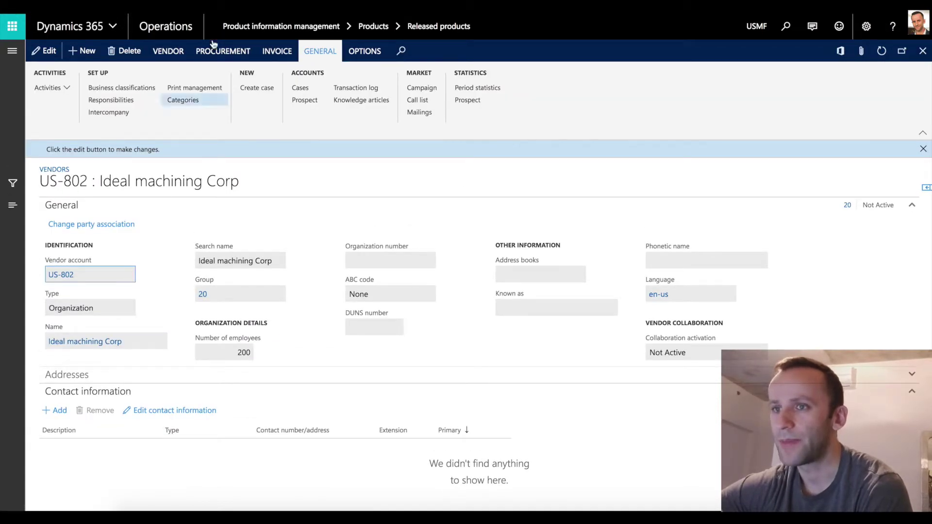
pyautogui.click(922, 52)
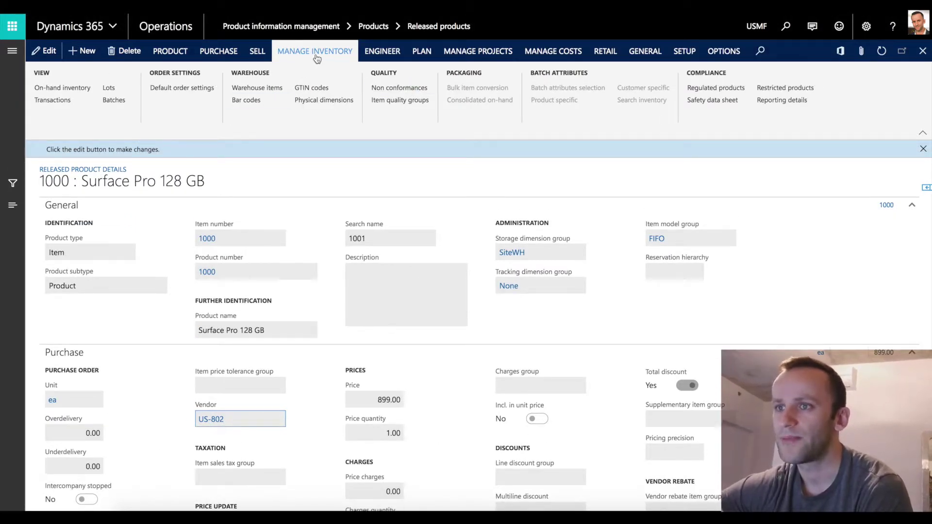
# View item 1000's on-hand inventory, then check its on-hand stock in USRT.
pyautogui.click(78, 91)
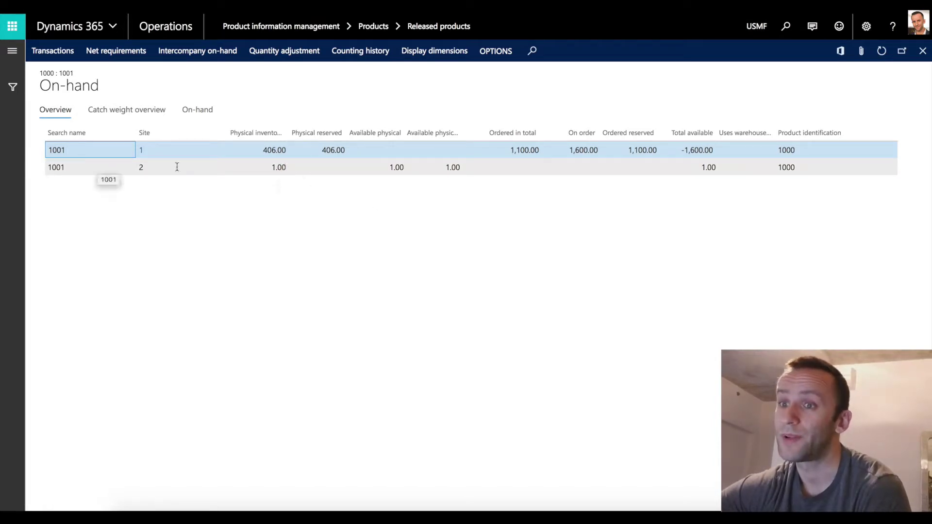
pyautogui.press('Escape')
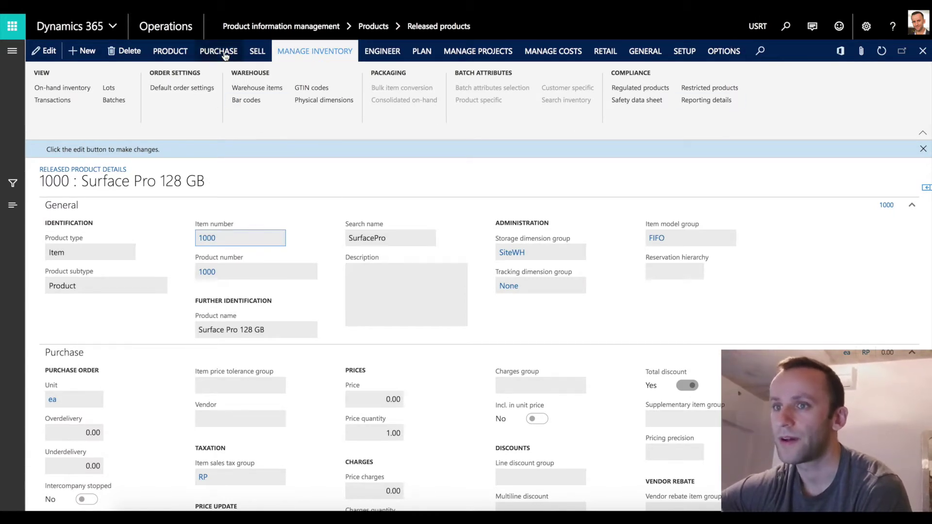
pyautogui.click(59, 87)
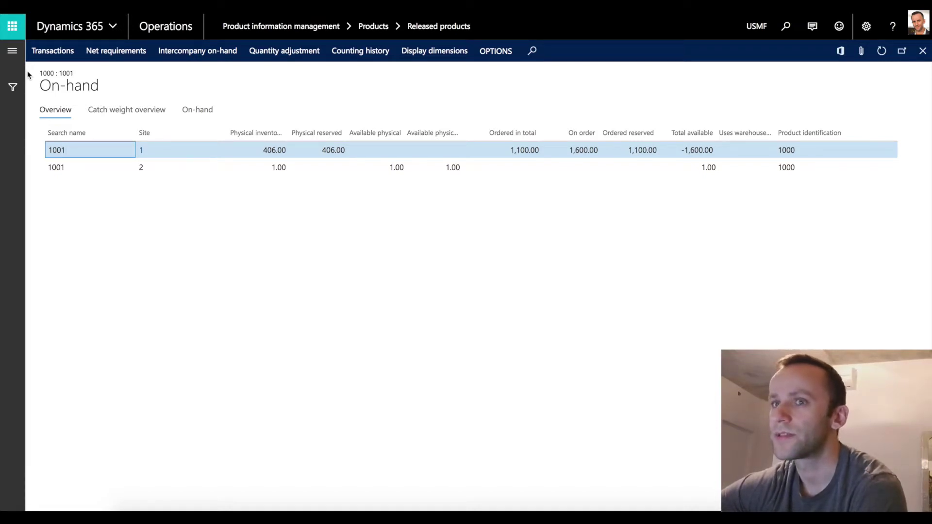
# From Sales and marketing > All sales orders, create an order for customer D888, Forest Wholesales.
pyautogui.click(12, 51)
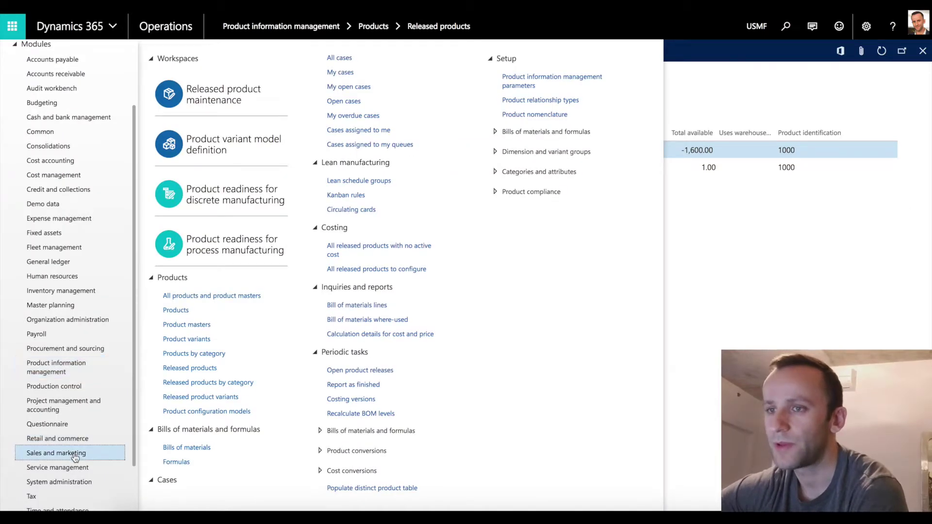
pyautogui.click(75, 456)
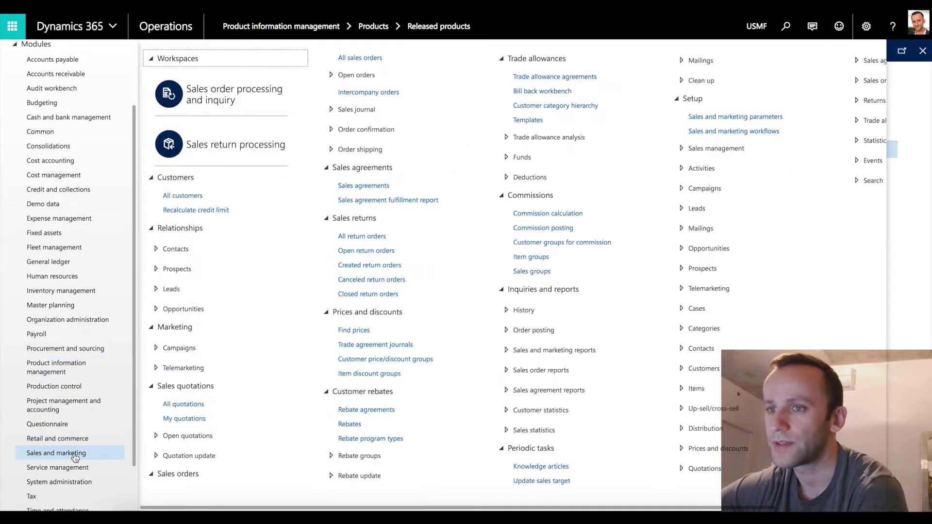
pyautogui.click(359, 59)
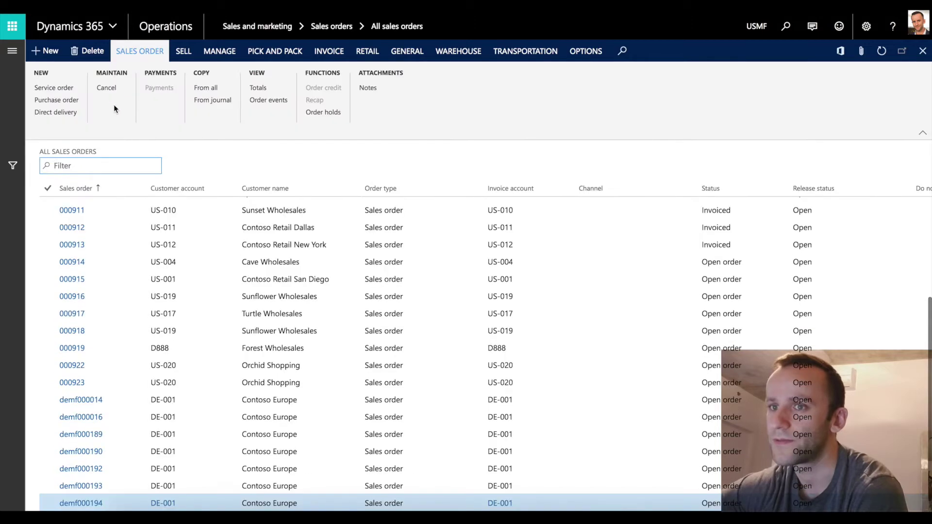
pyautogui.click(50, 52)
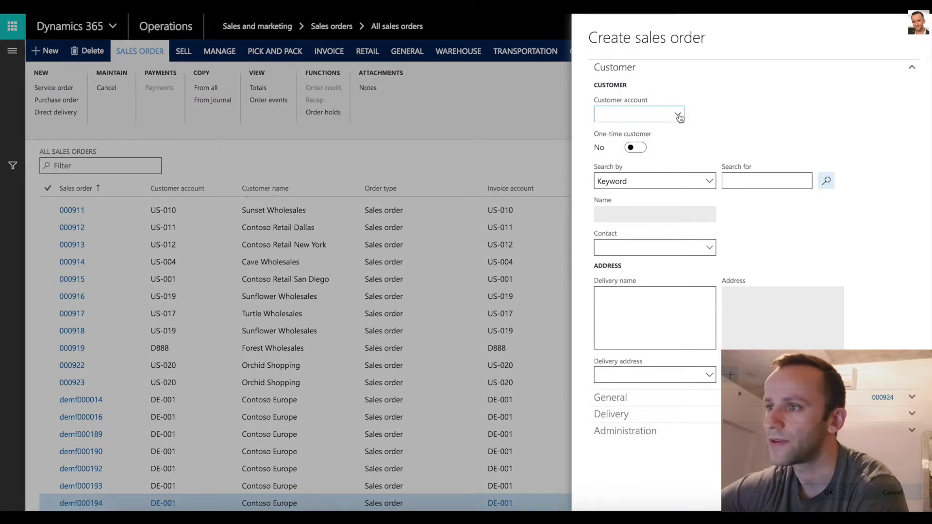
pyautogui.click(678, 116)
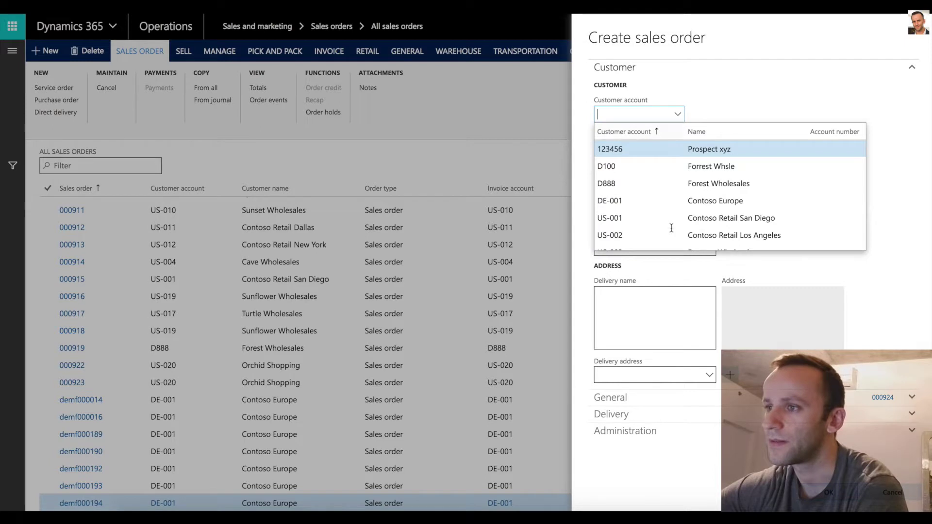
pyautogui.click(673, 183)
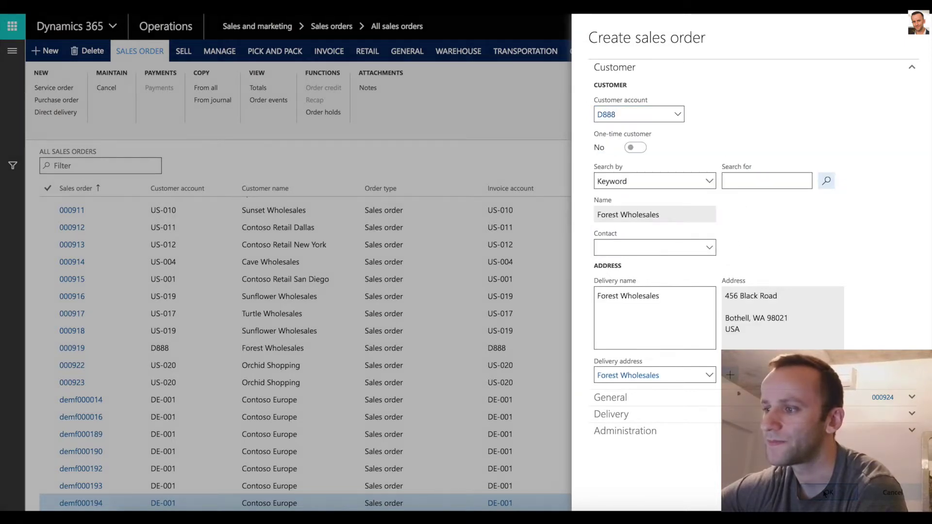
pyautogui.click(825, 493)
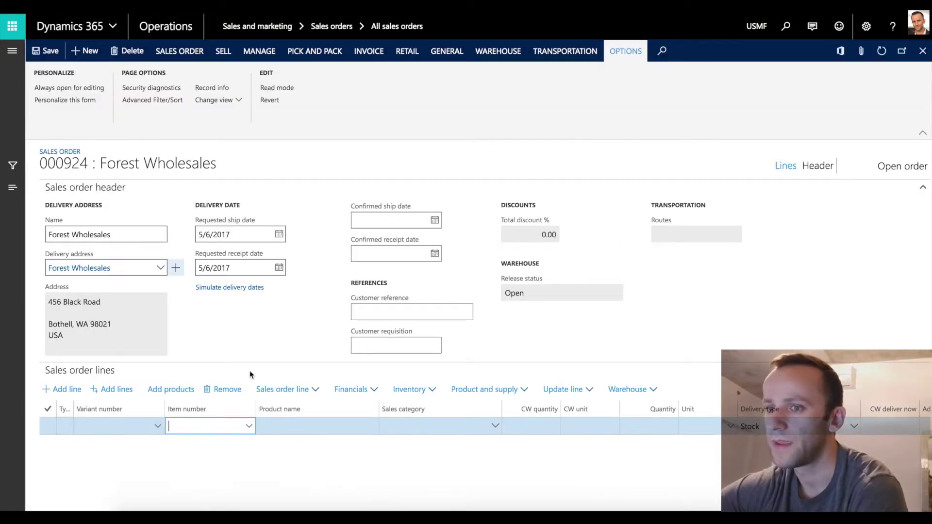
# Add item 1000 to the order line with a quantity of 1,000.
pyautogui.write('100')
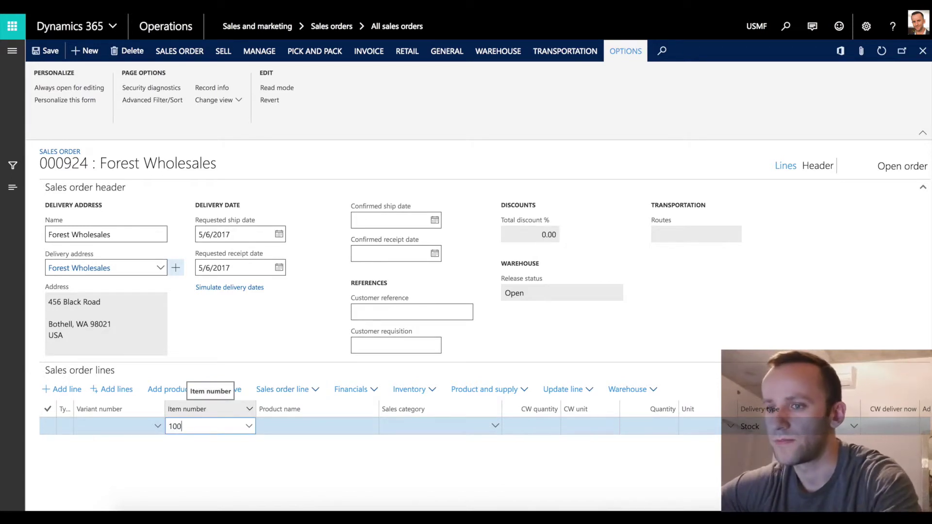
pyautogui.press('Tab')
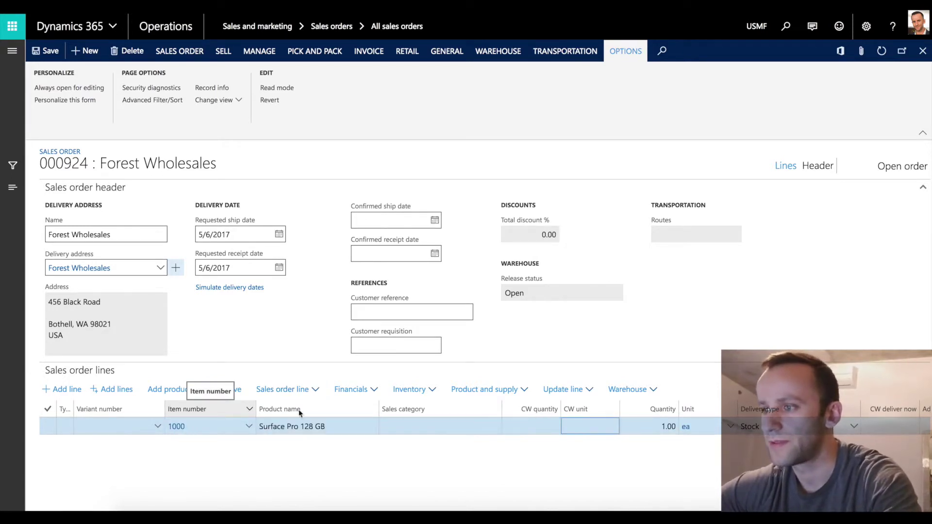
pyautogui.press('Tab')
pyautogui.write('10')
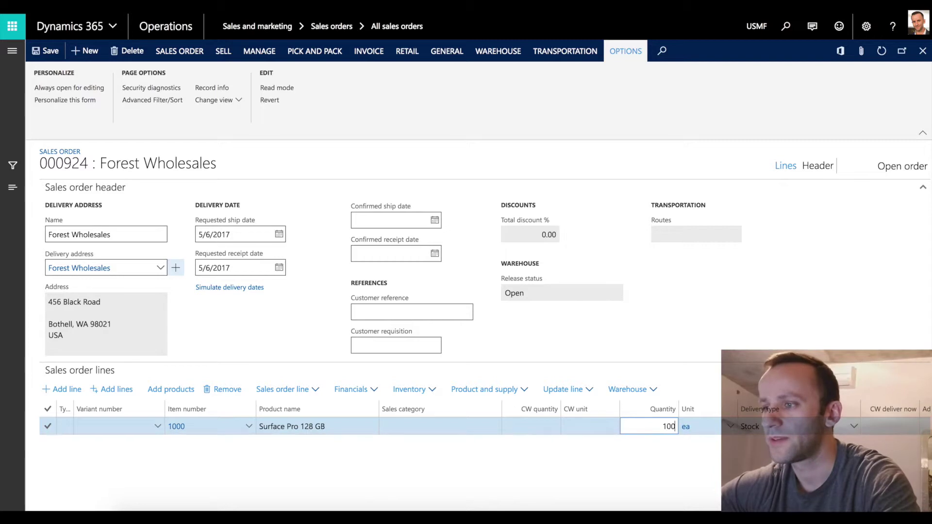
pyautogui.press('Tab')
pyautogui.press('Tab')
pyautogui.press('Tab')
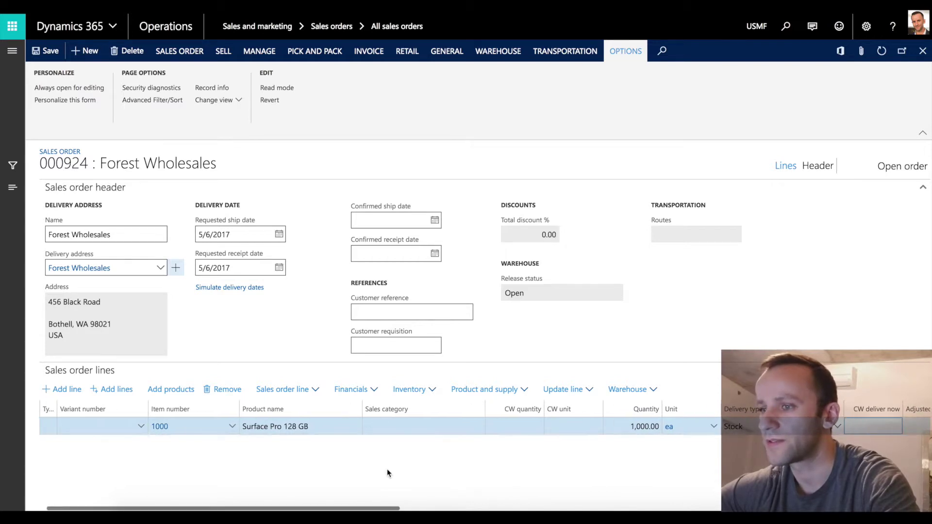
# Set the line's site to 1 and warehouse to 13.
pyautogui.hscroll(5, 407, 464)
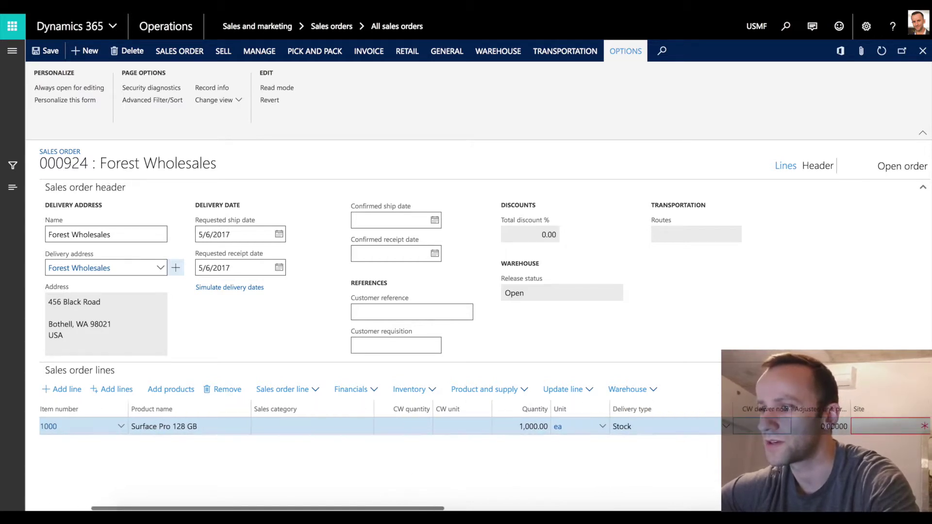
pyautogui.hscroll(5, 407, 464)
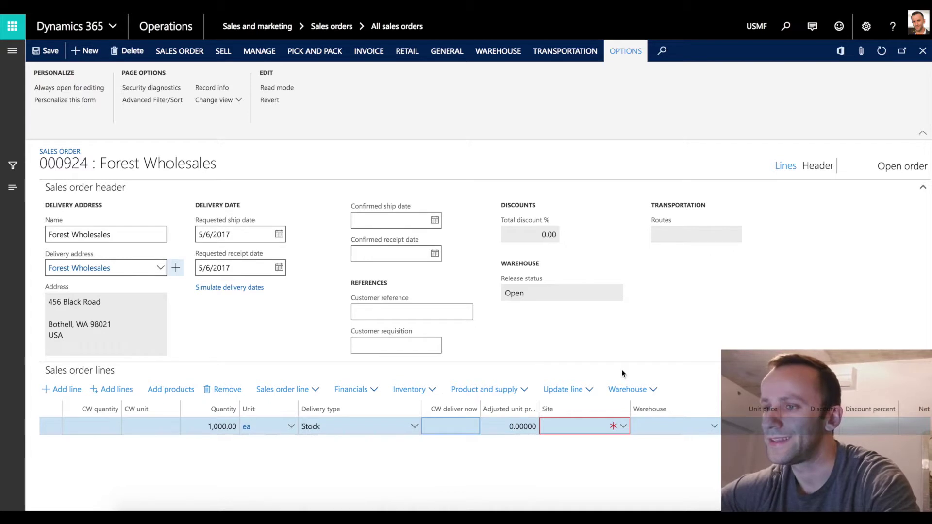
pyautogui.scroll(-1, 622, 369)
pyautogui.hscroll(5, 614, 384)
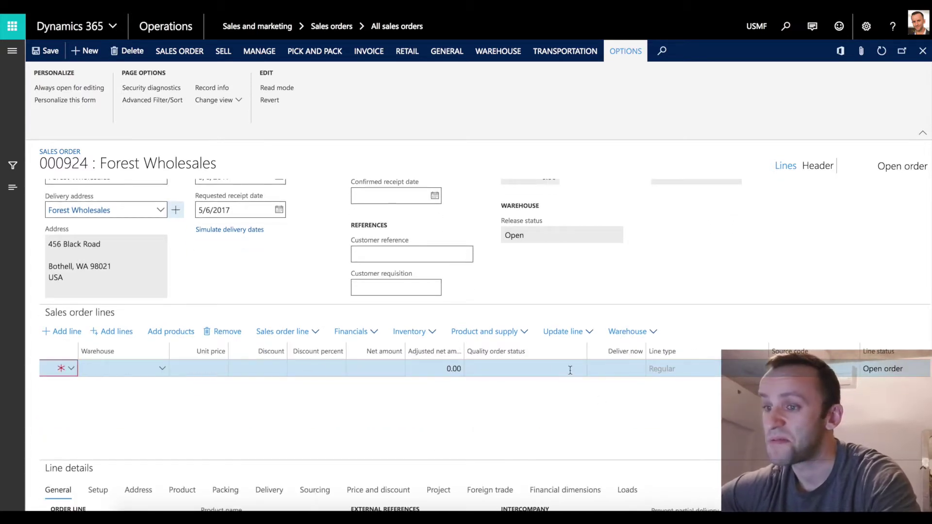
pyautogui.hscroll(-1, 238, 395)
pyautogui.hscroll(-2, 206, 371)
pyautogui.click(206, 369)
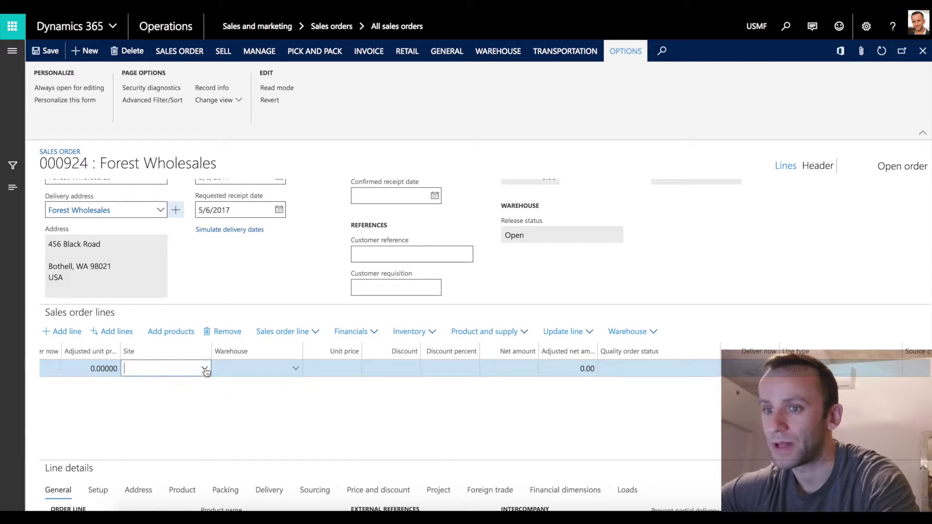
pyautogui.click(155, 401)
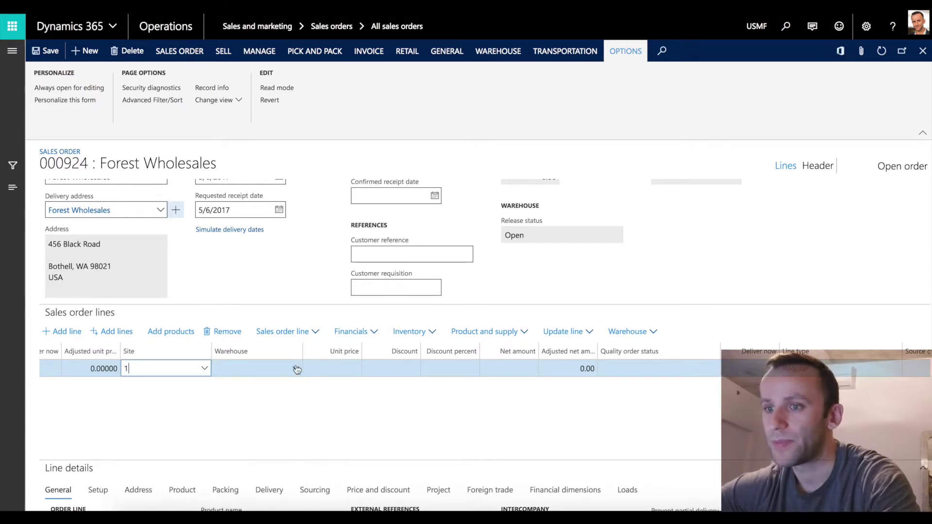
pyautogui.click(295, 368)
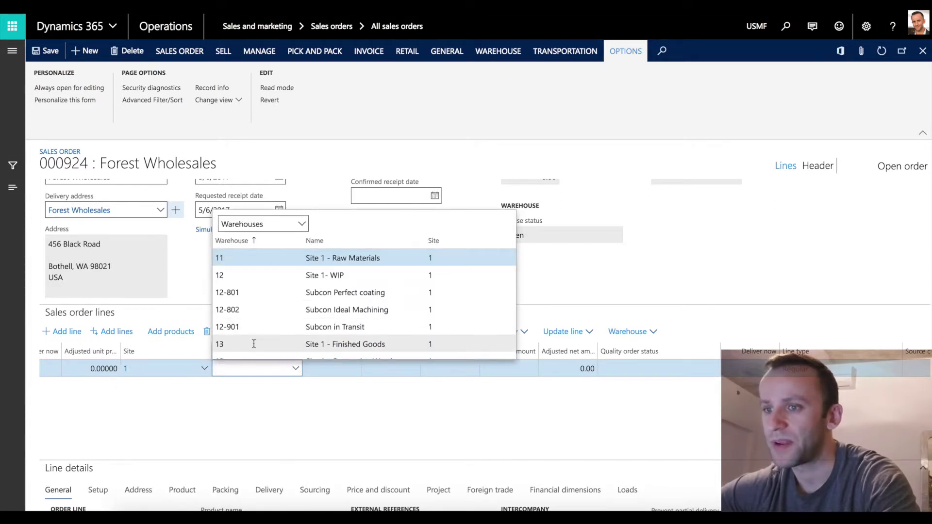
pyautogui.click(254, 344)
pyautogui.click(353, 368)
# Enter a unit price of 22.00 and dismiss the autoreservation notice.
pyautogui.write('2')
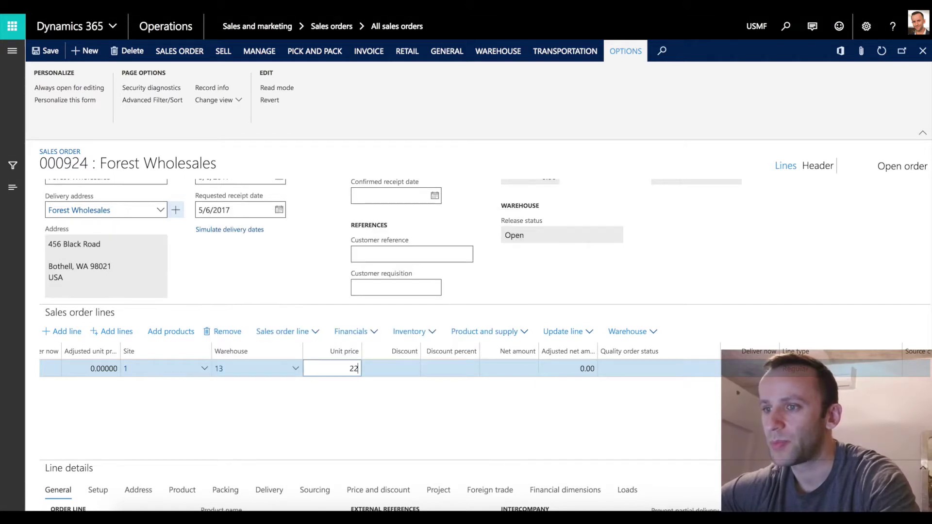
pyautogui.write('2')
pyautogui.press('Tab')
pyautogui.press('Tab')
pyautogui.press('Tab')
pyautogui.press('Tab')
pyautogui.press('Tab')
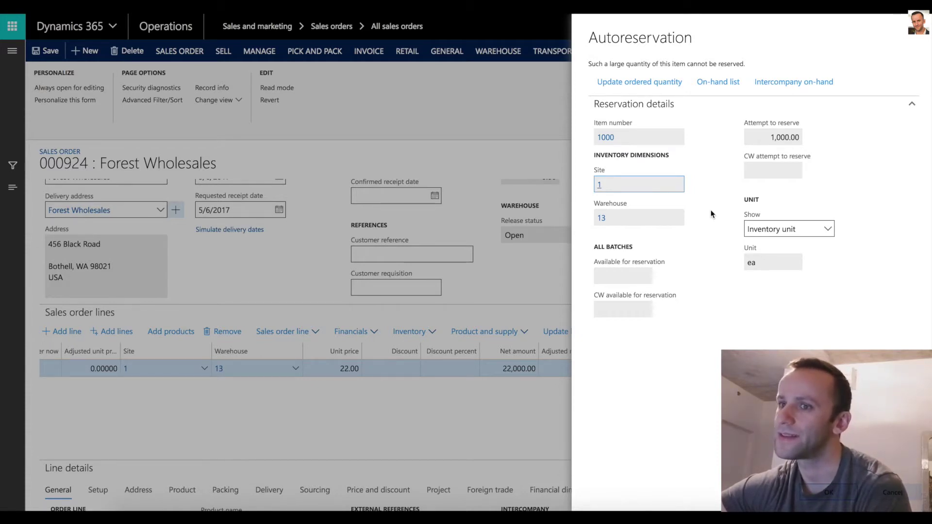
pyautogui.click(830, 493)
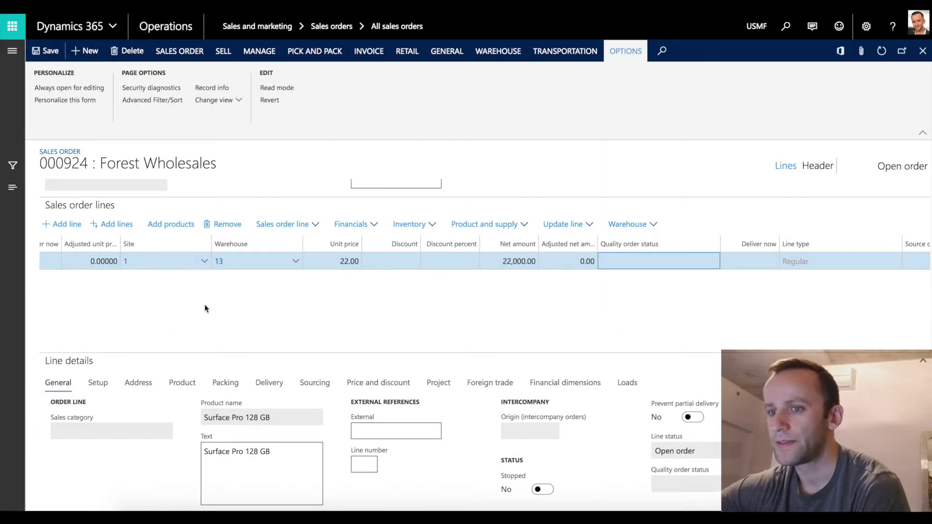
# Simulate the line's ship and receipt dates, review the Site list, and cancel without applying.
pyautogui.click(272, 388)
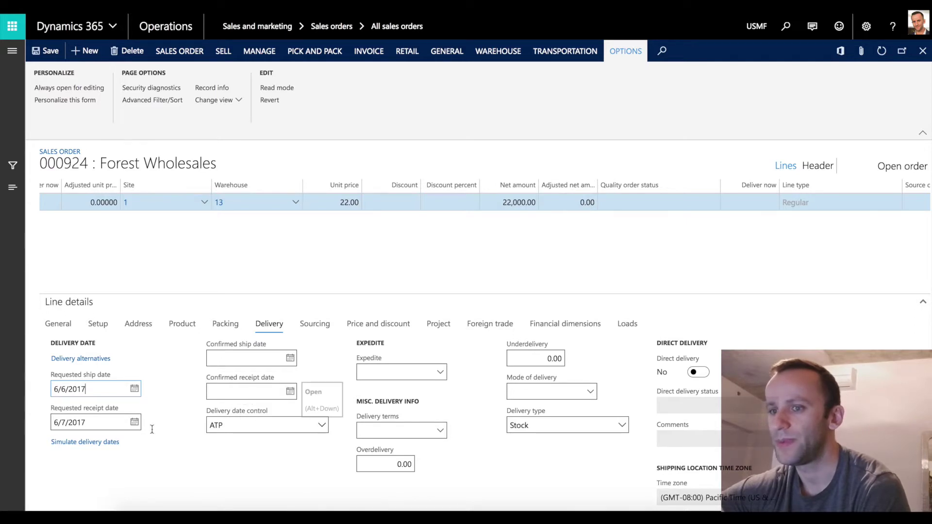
pyautogui.click(82, 443)
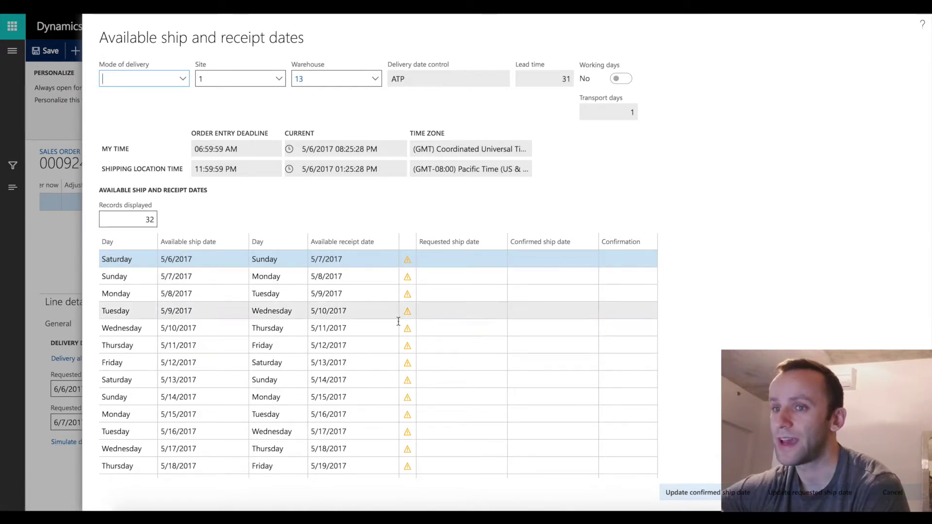
pyautogui.scroll(-3, 398, 322)
pyautogui.scroll(3, 398, 321)
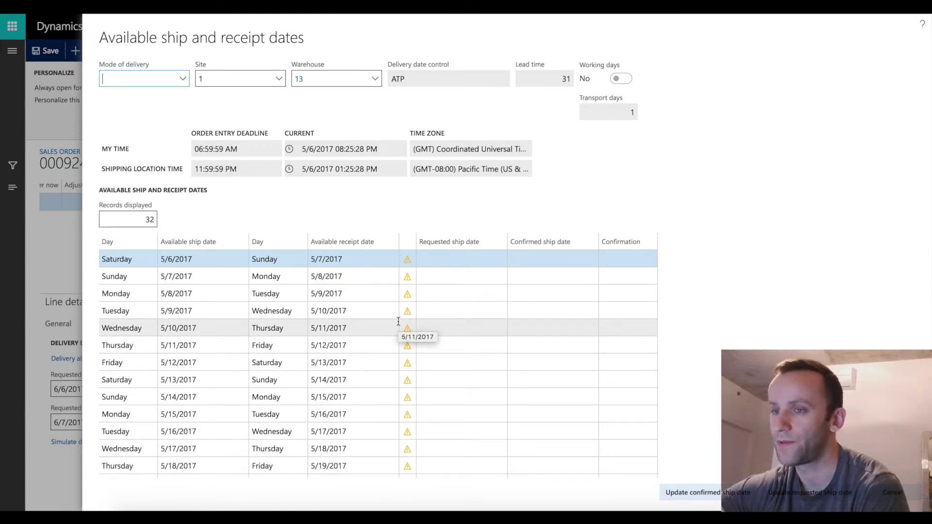
pyautogui.click(281, 81)
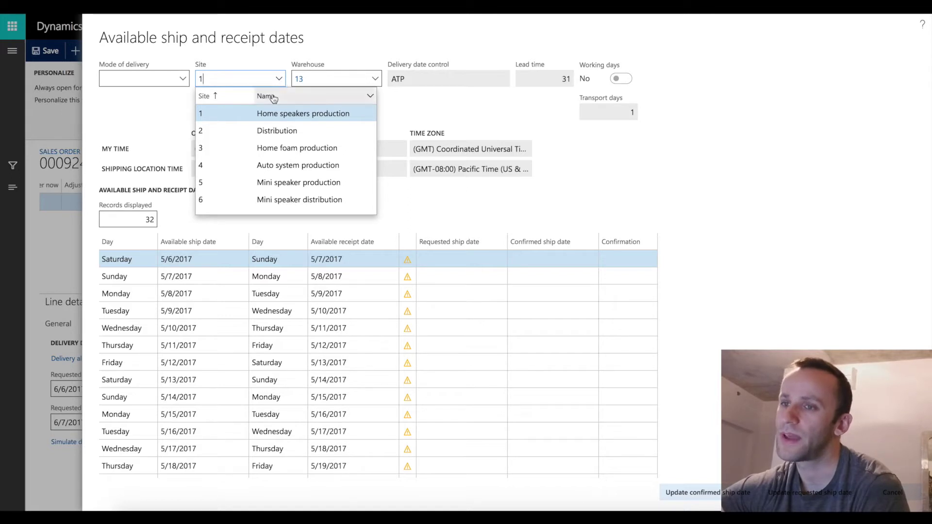
pyautogui.click(145, 113)
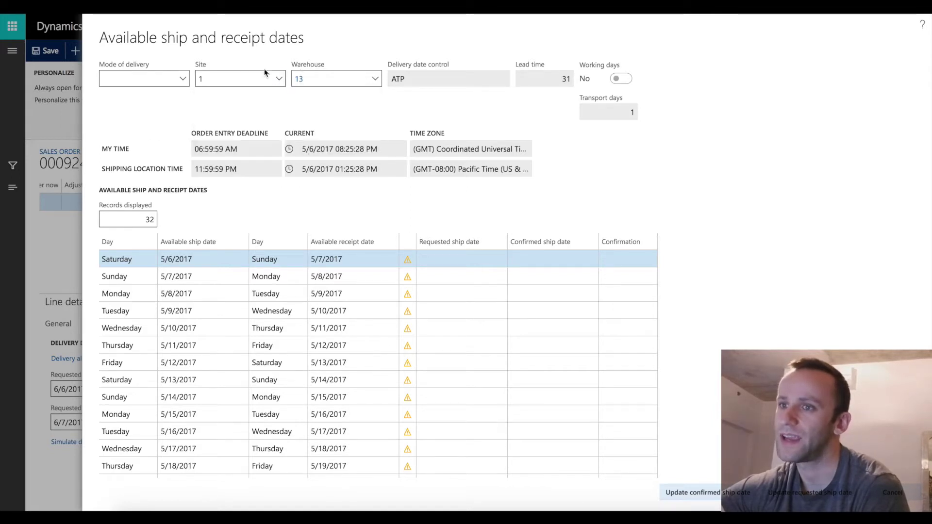
pyautogui.click(280, 80)
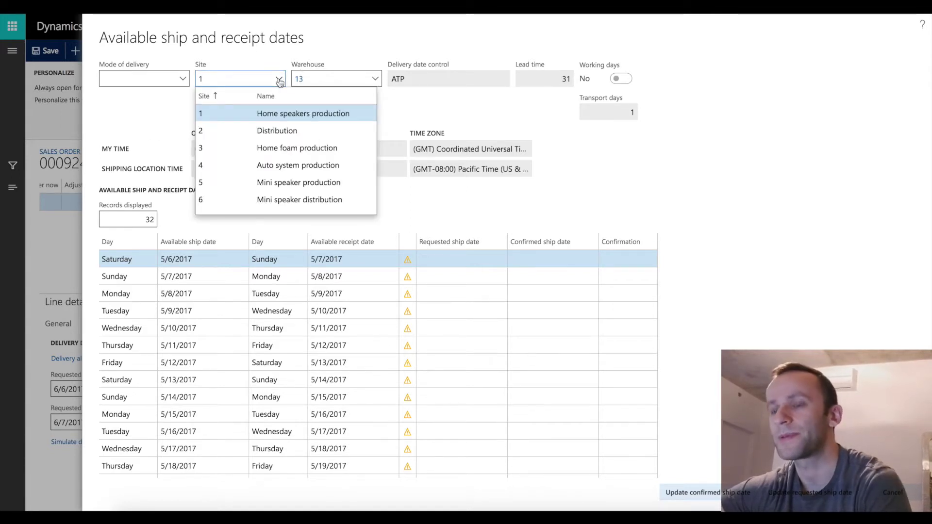
pyautogui.click(184, 80)
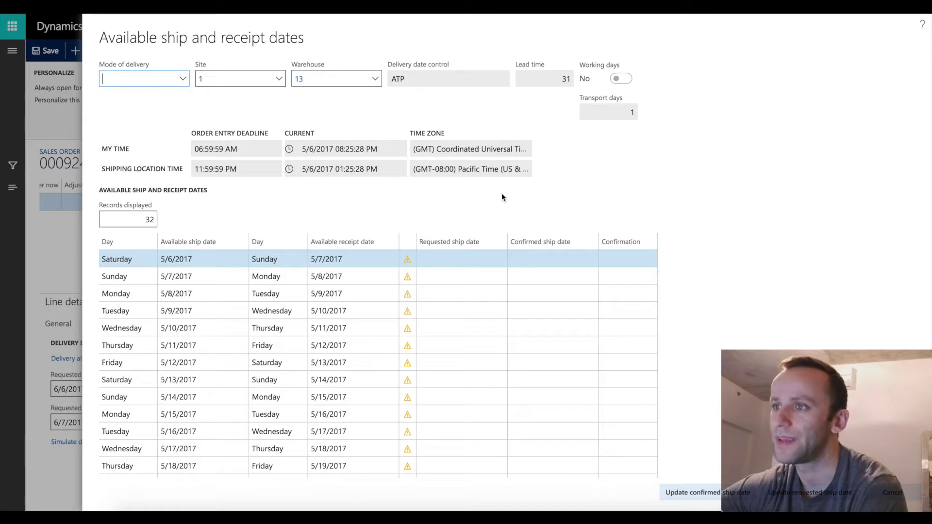
pyautogui.click(892, 492)
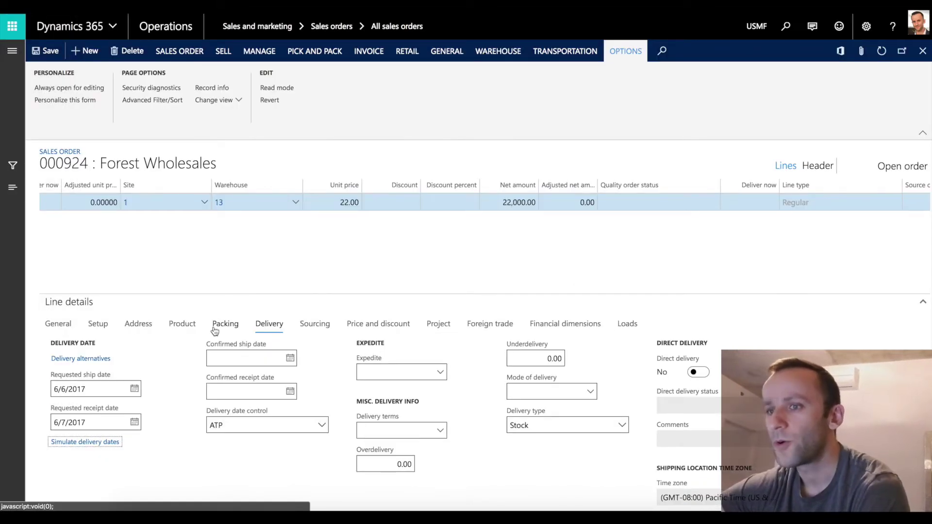
# Check availability of the site 1, warehouse 13 option among the line's delivery alternatives.
pyautogui.click(93, 363)
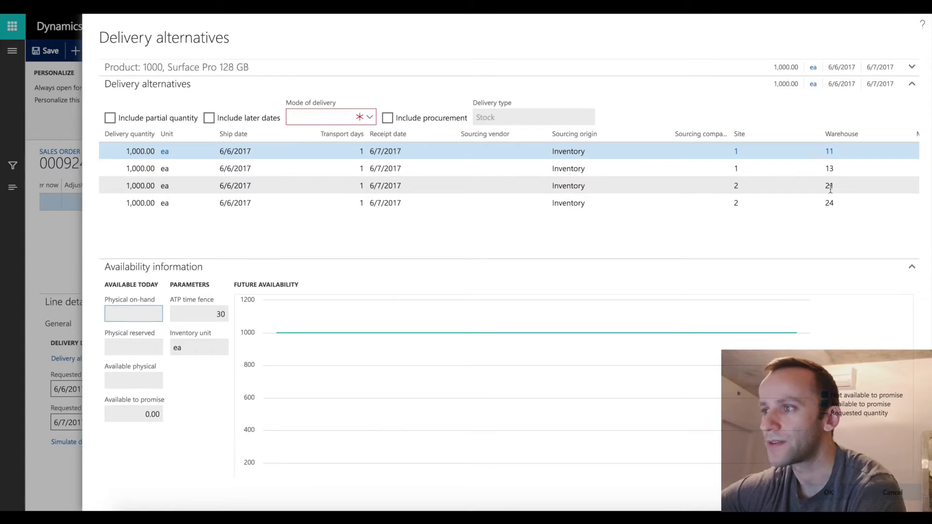
pyautogui.moveTo(316, 348)
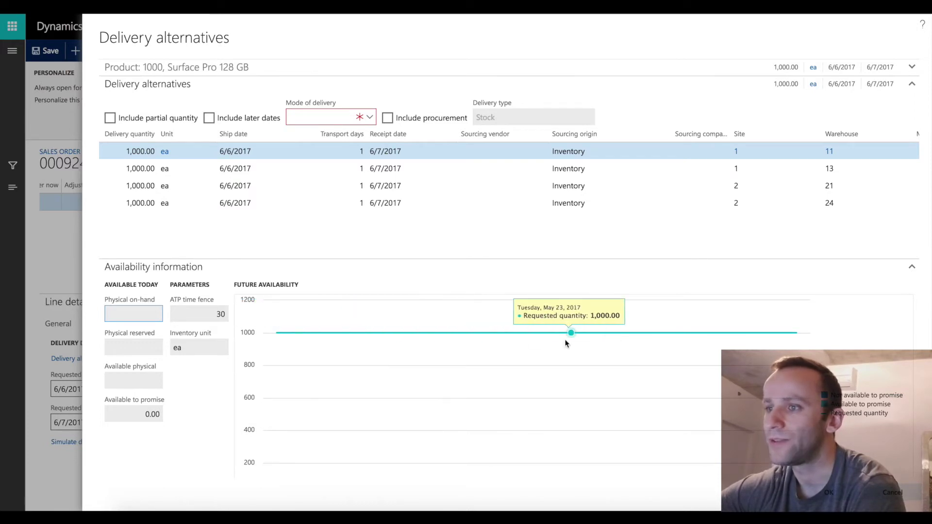
pyautogui.click(288, 172)
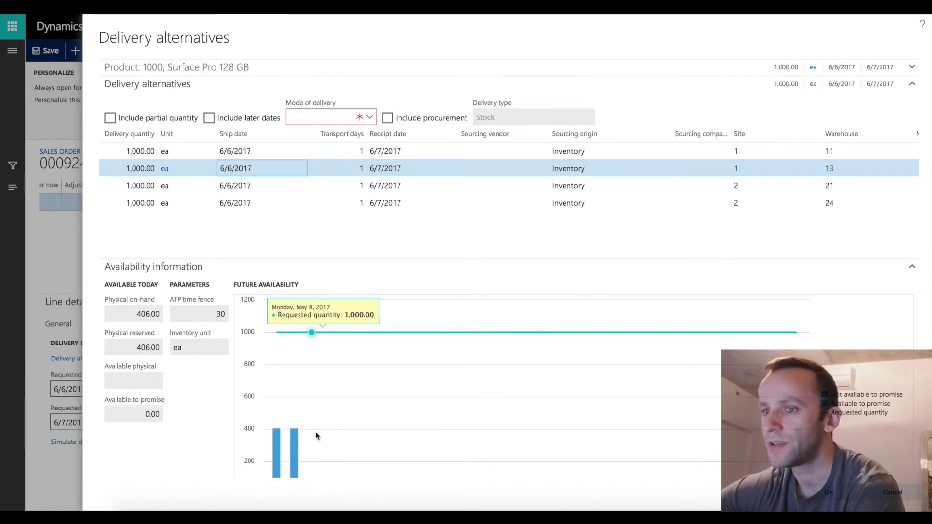
pyautogui.moveTo(277, 436)
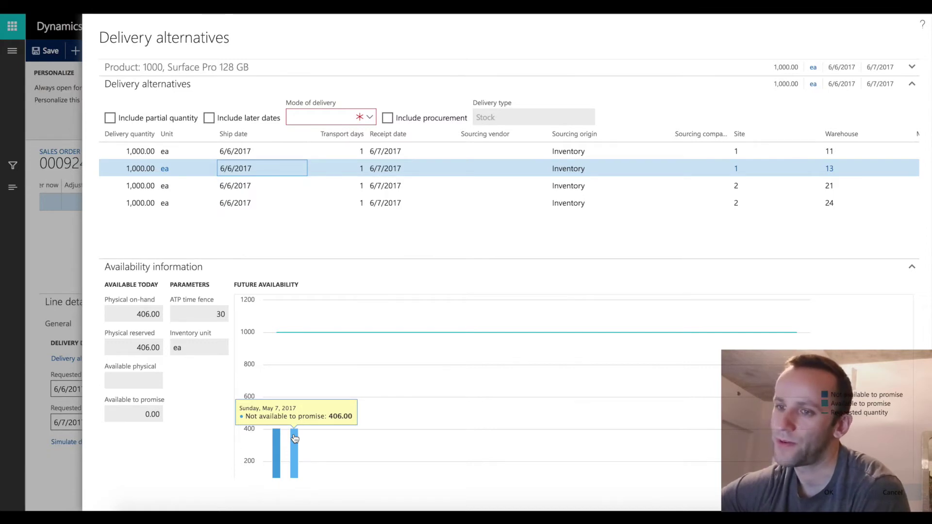
# Turn on Include partial quantity and Include later dates to add the site 2, warehouse 24 option.
pyautogui.click(110, 118)
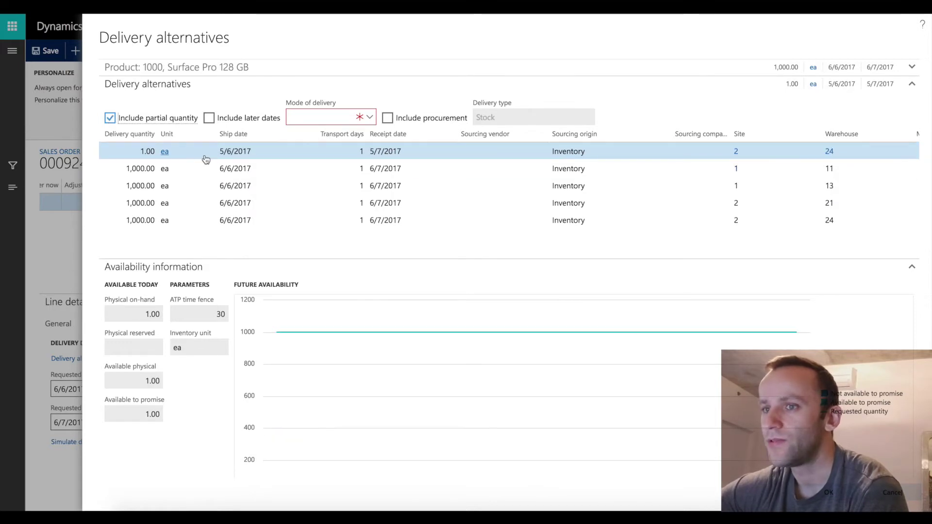
pyautogui.moveTo(206, 160)
pyautogui.click(291, 153)
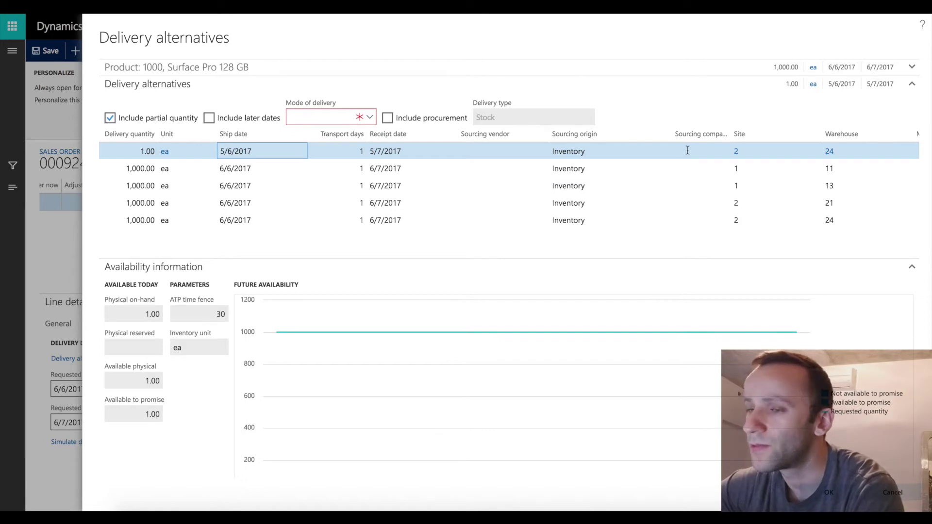
pyautogui.click(209, 119)
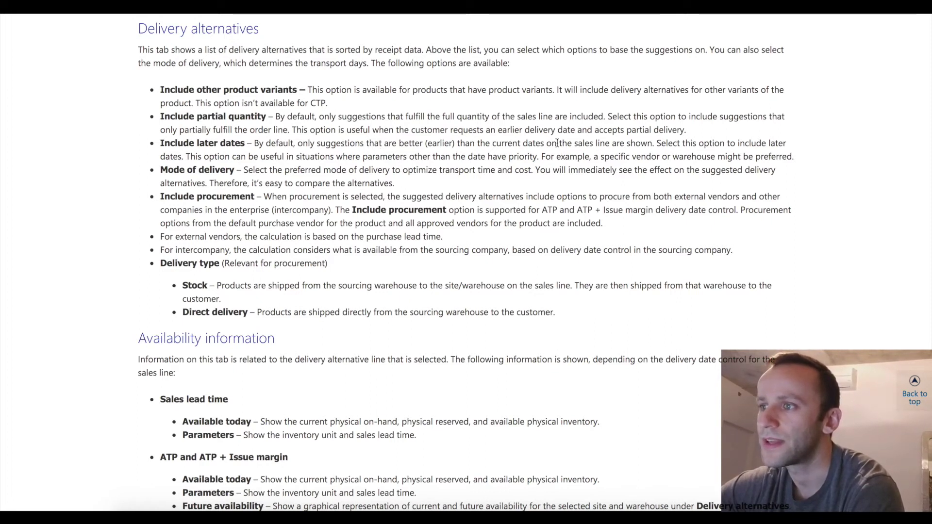
pyautogui.moveTo(663, 143); pyautogui.dragTo(797, 156)
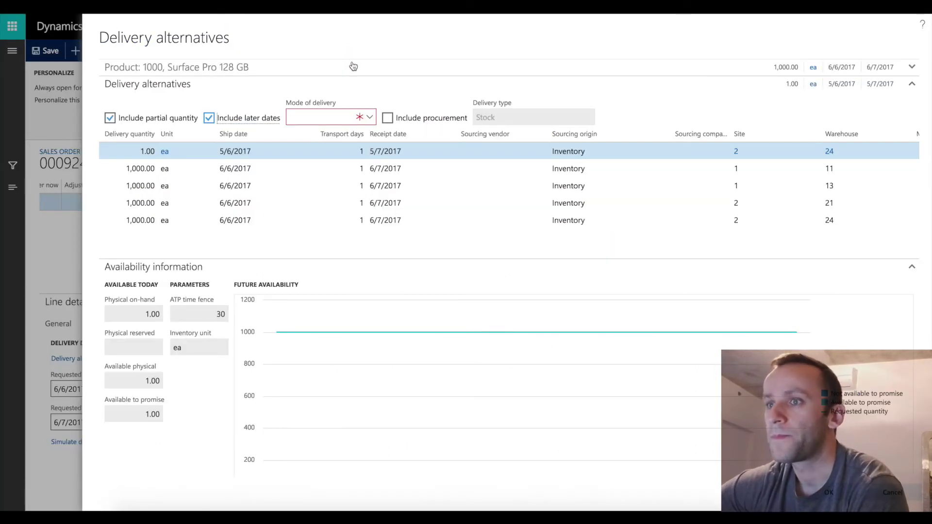
# Use delivery mode 20 Air, include procurement, and select the US-802 intercompany option from USRT.
pyautogui.click(370, 118)
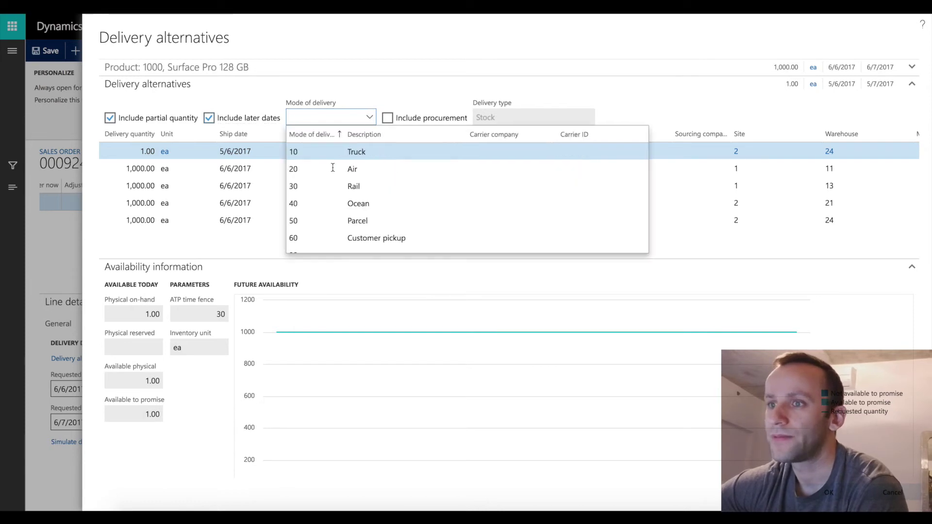
pyautogui.click(322, 168)
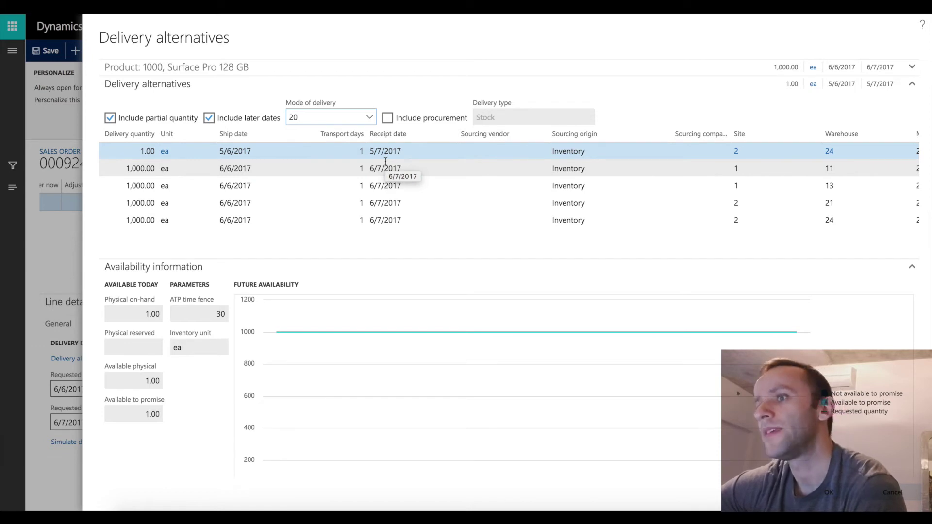
pyautogui.click(388, 119)
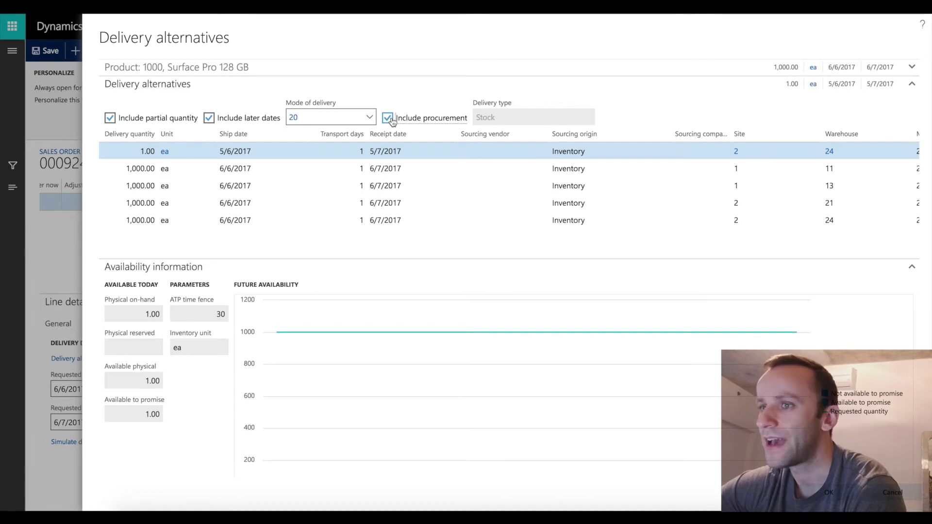
pyautogui.click(544, 220)
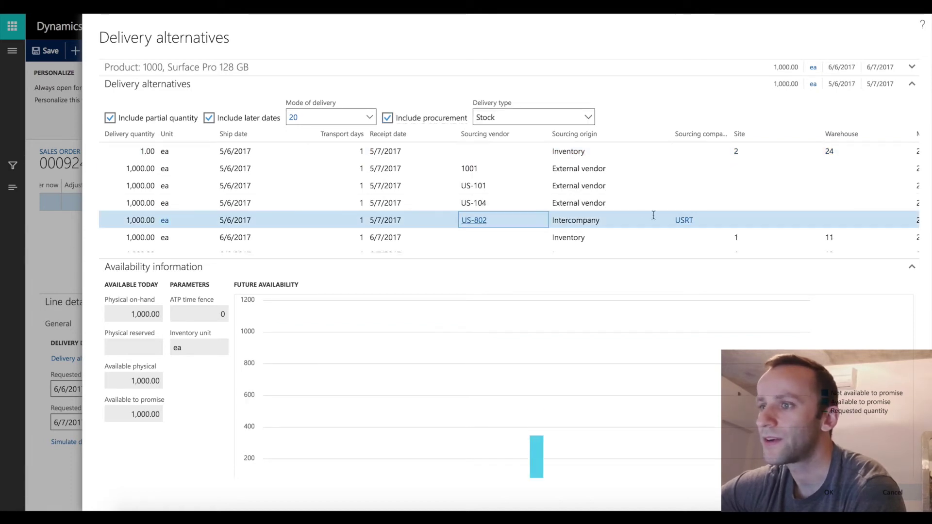
pyautogui.scroll(-2, 653, 215)
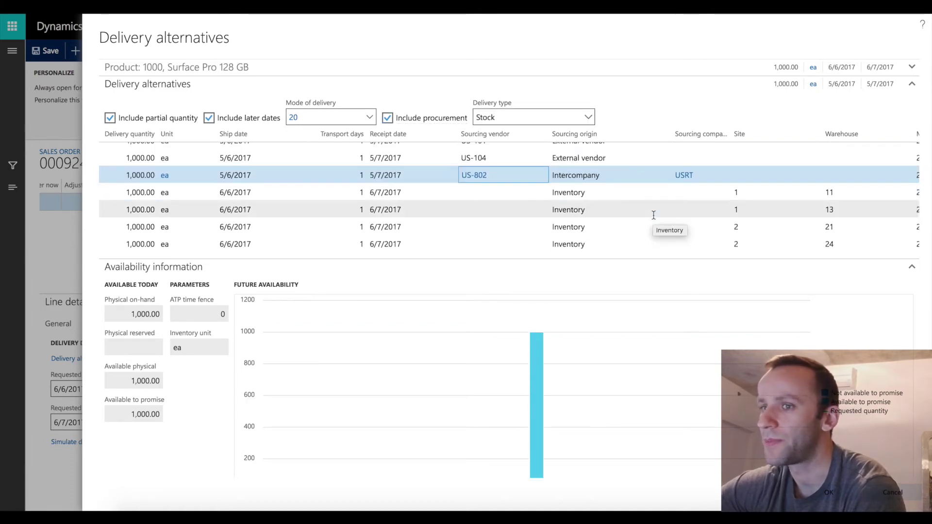
pyautogui.moveTo(700, 180)
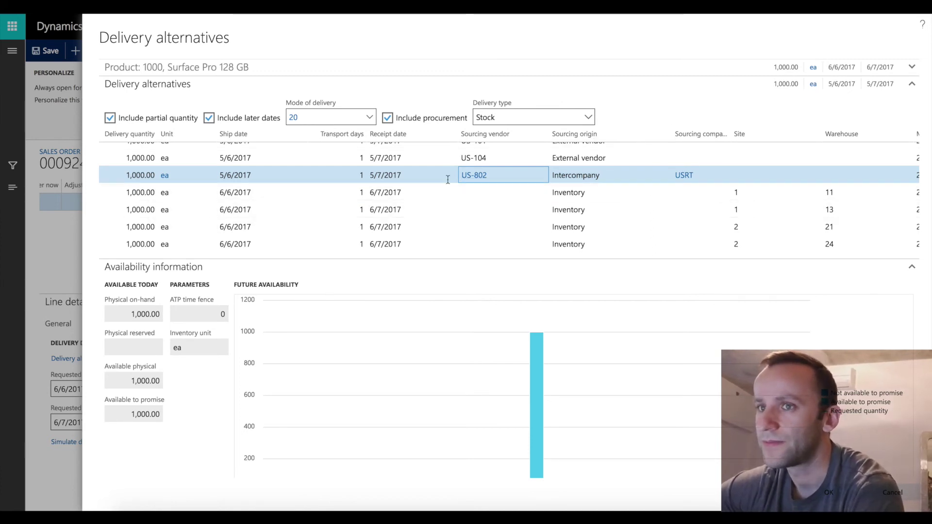
# Accept the USRT alternative, then open intercompany purchase order 00000120 from Related orders.
pyautogui.click(829, 496)
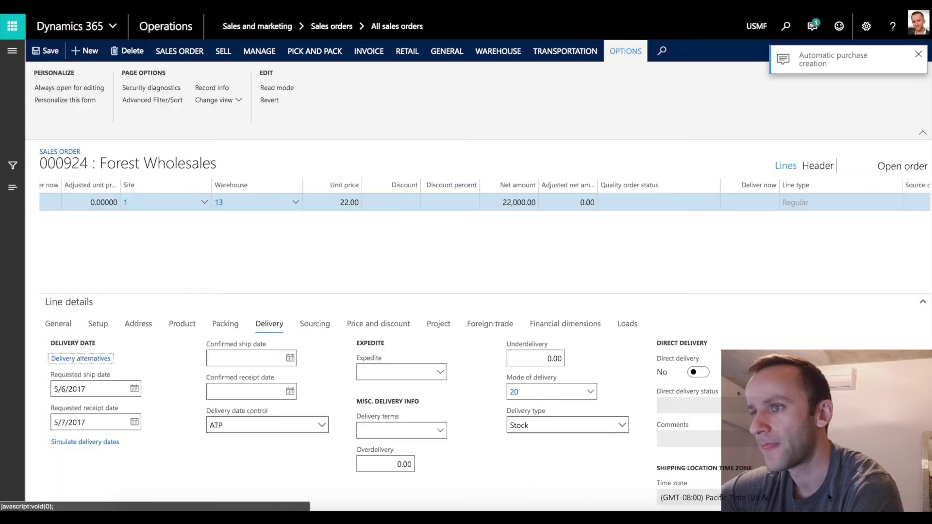
pyautogui.click(813, 28)
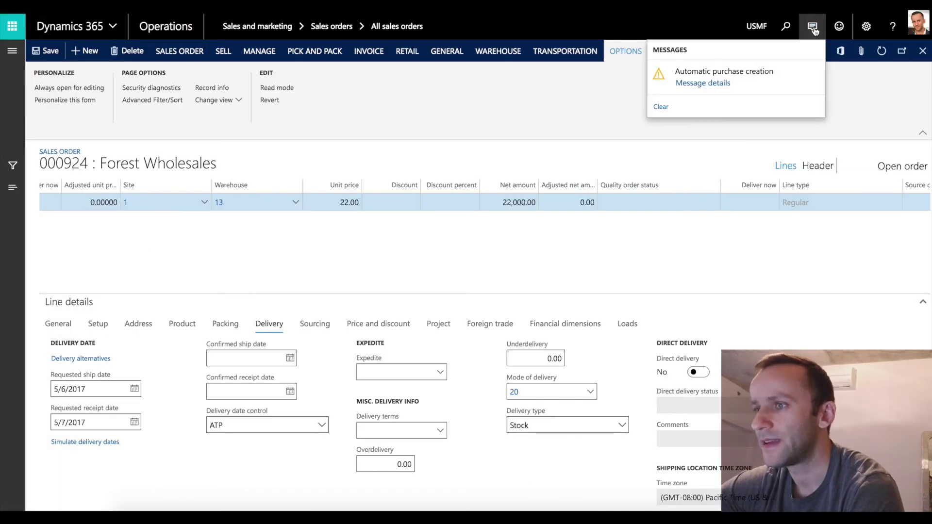
pyautogui.click(710, 84)
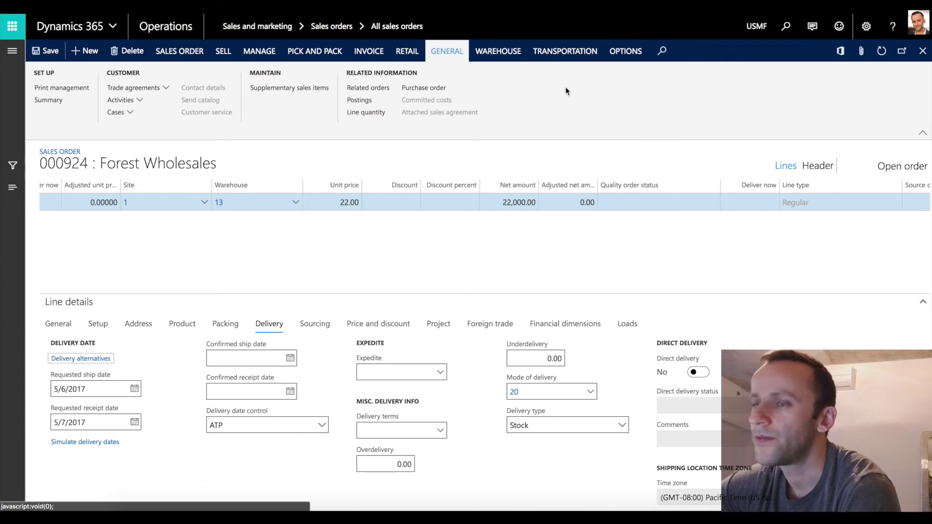
pyautogui.click(373, 89)
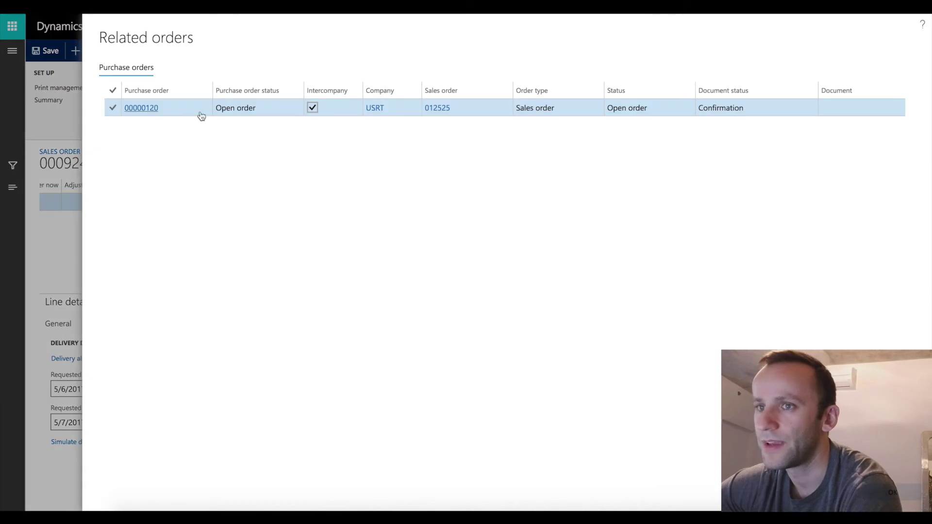
pyautogui.click(142, 108)
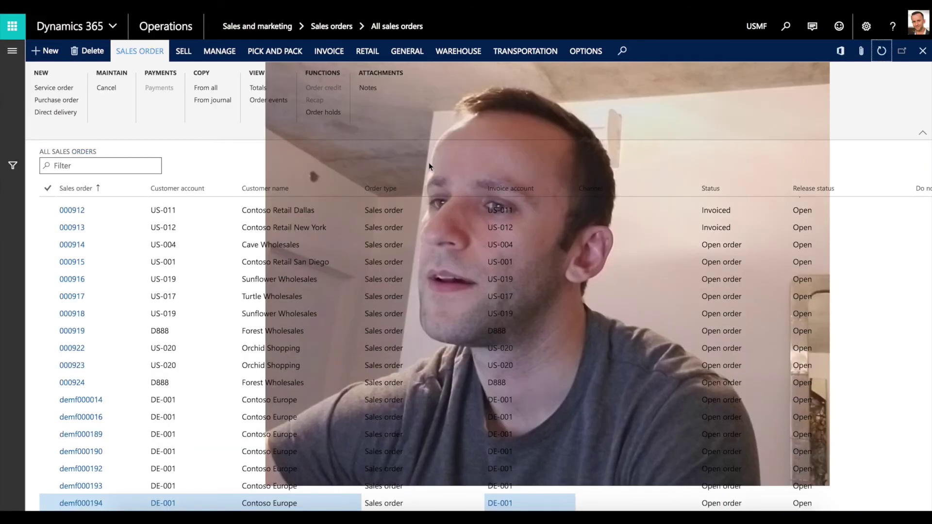